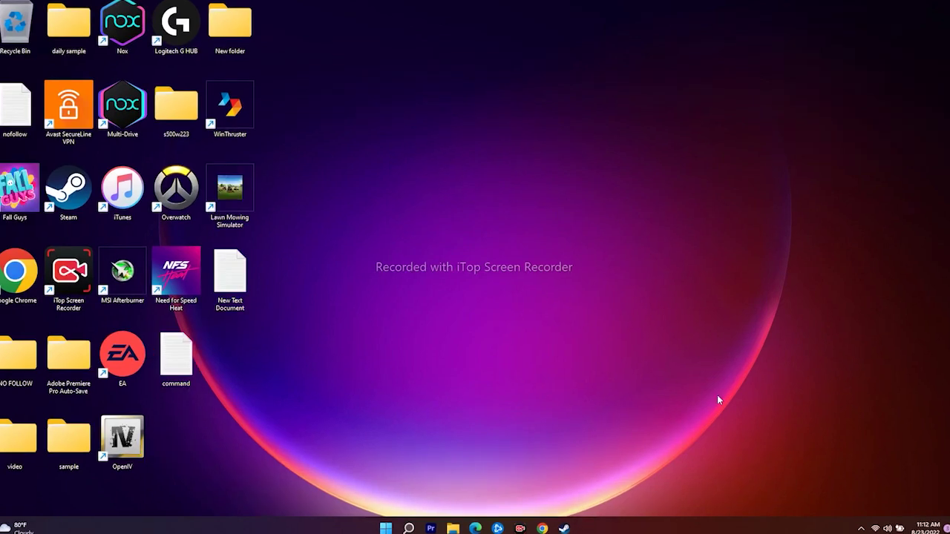
Restore the Chrome window showing the 'How To Fix Steam Disk Write Error' article.
{"action": "left_click", "coordinate": [542, 528]}
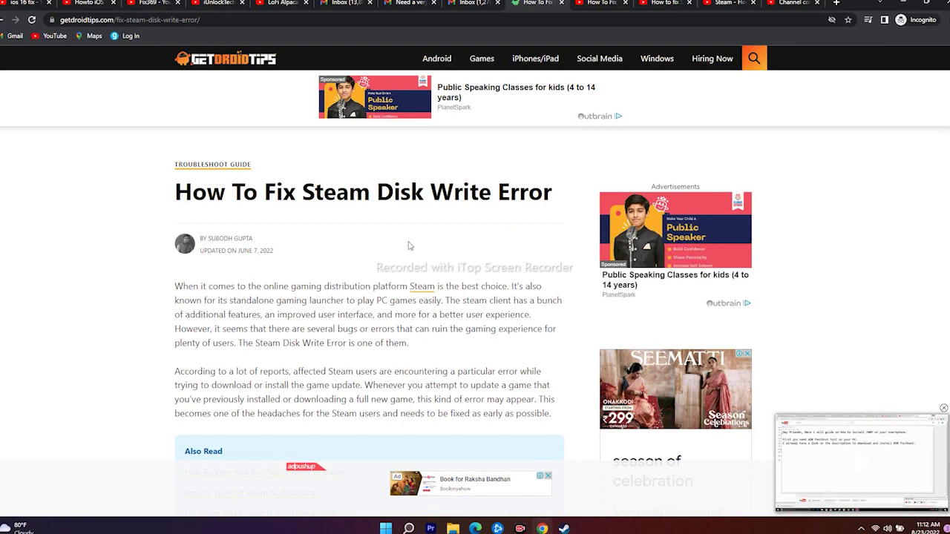
Highlight the 'How To Fix Steam Disk Write Error' headline, then minimize Chrome to the desktop.
{"action": "left_click_drag", "start_coordinate": [558, 199], "coordinate": [175, 195]}
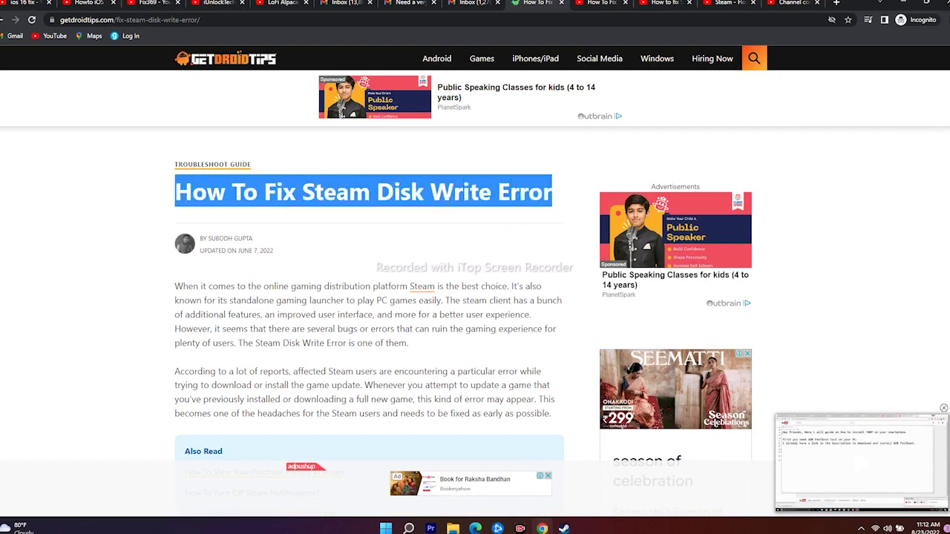
{"action": "left_click", "coordinate": [464, 217]}
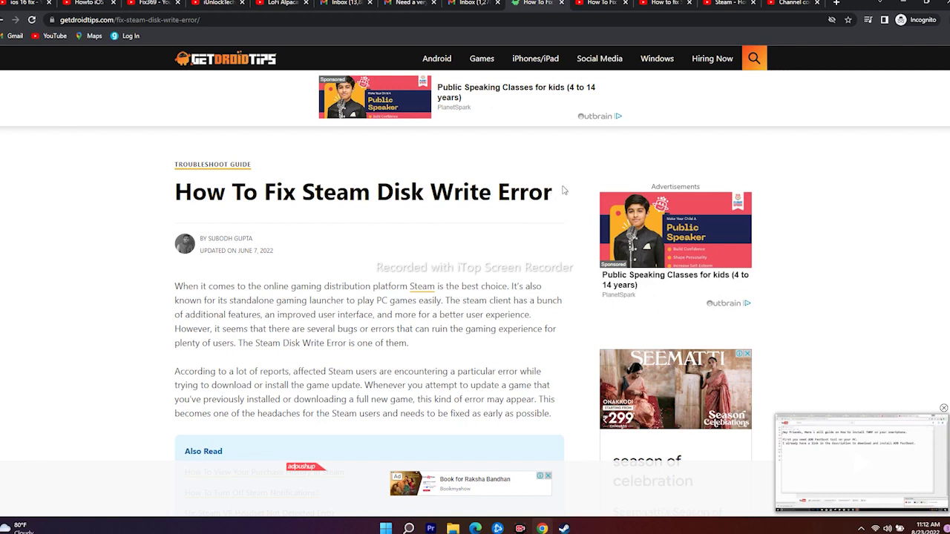
{"action": "left_click_drag", "start_coordinate": [178, 195], "coordinate": [554, 196]}
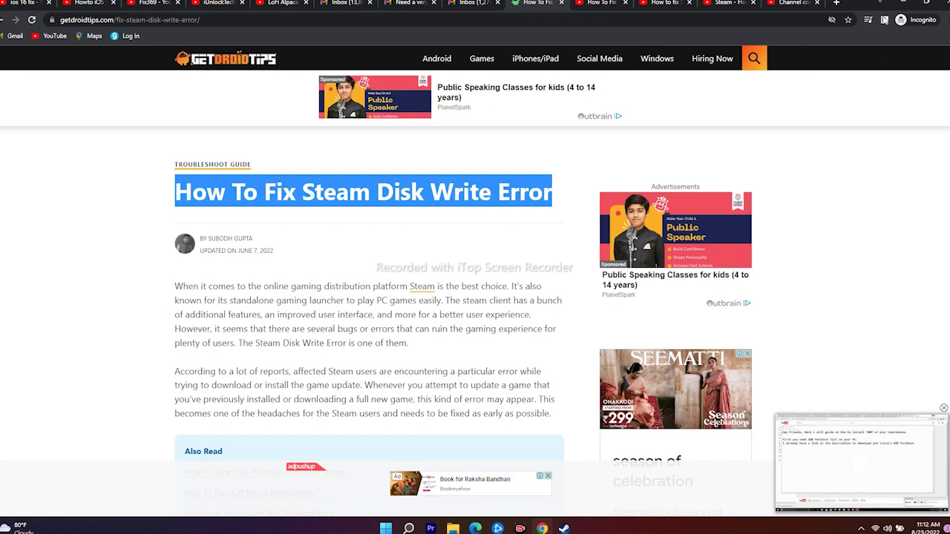
{"action": "left_click", "coordinate": [904, 2]}
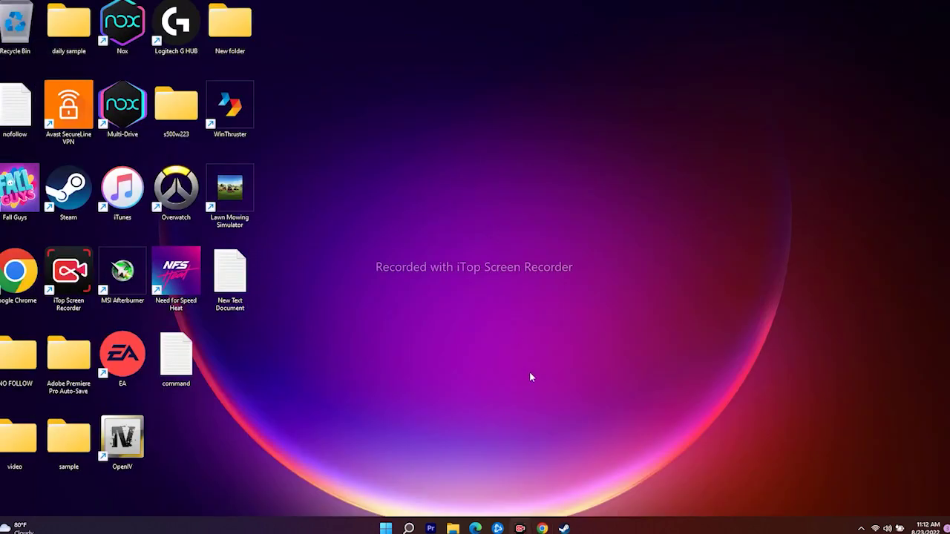
{"action": "left_click", "coordinate": [564, 527]}
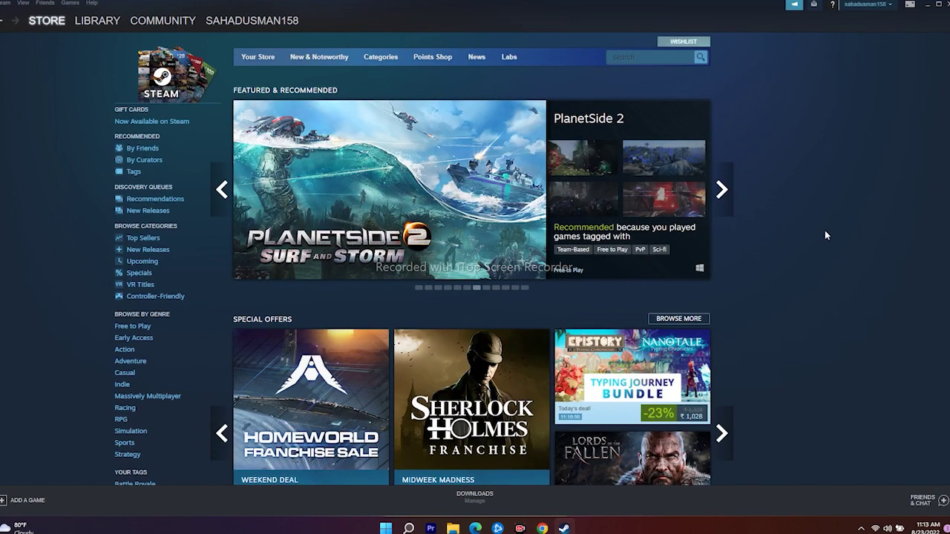
{"action": "left_click", "coordinate": [925, 6]}
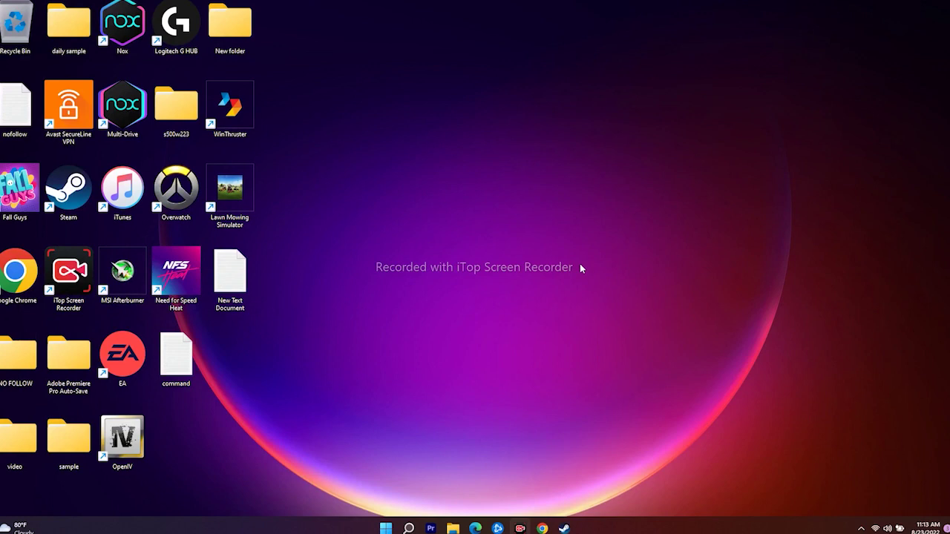
Enable 'Run this program as an administrator' on the Steam shortcut's Compatibility tab and apply it.
{"action": "right_click", "coordinate": [77, 210]}
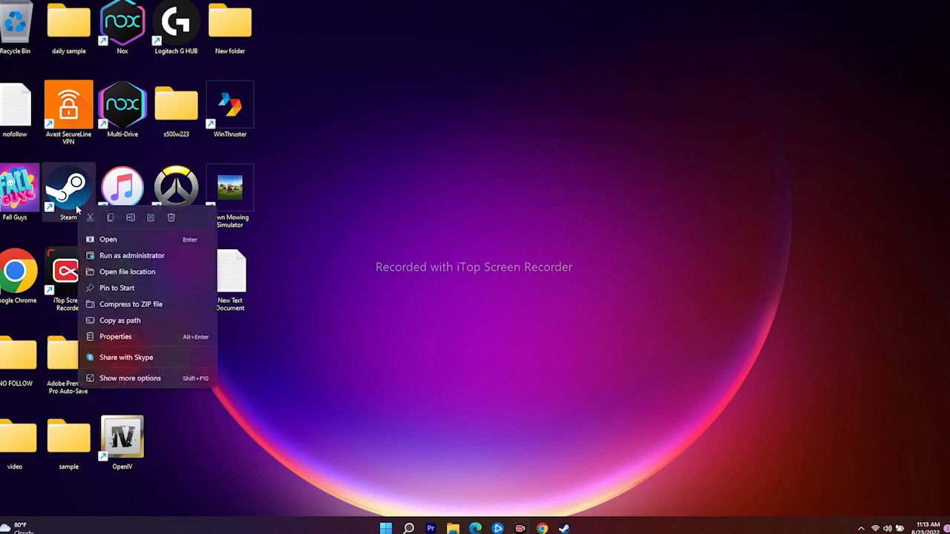
{"action": "left_click", "coordinate": [116, 379]}
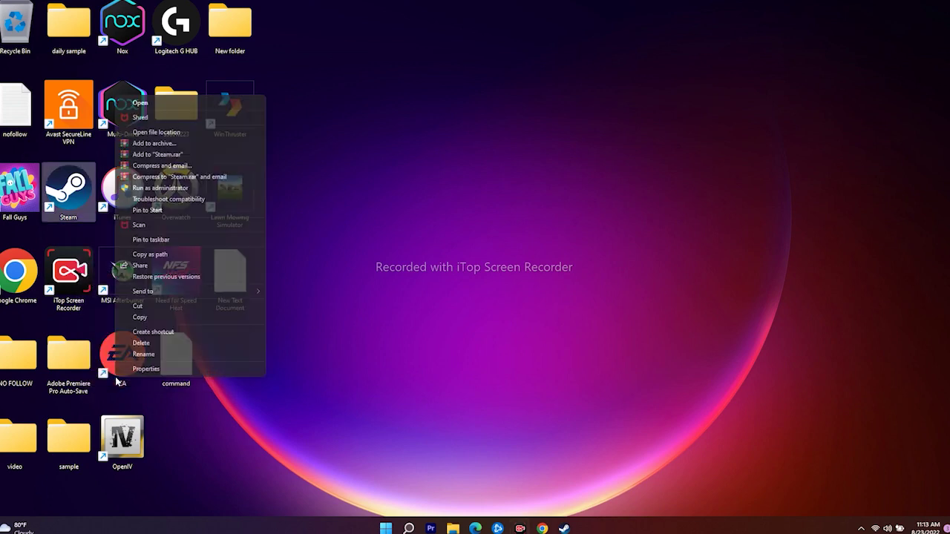
{"action": "left_click", "coordinate": [168, 369]}
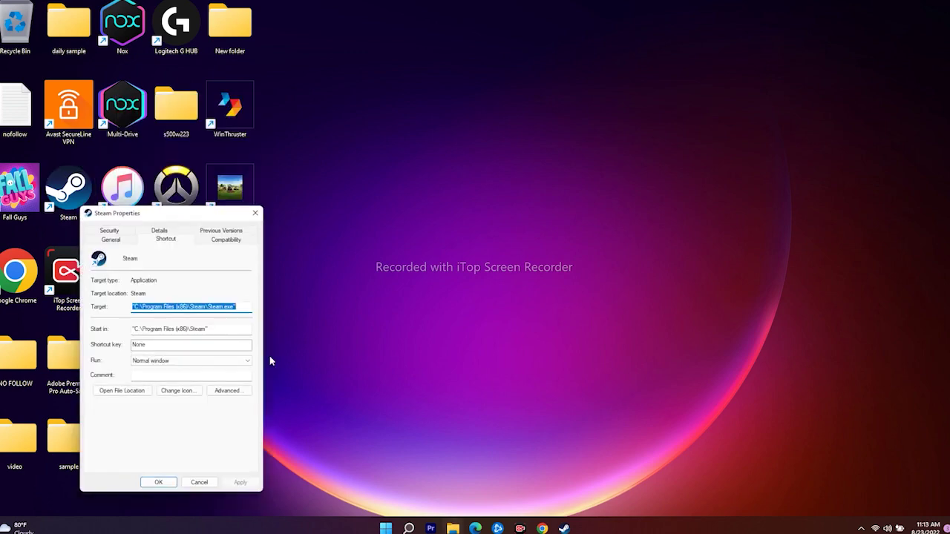
{"action": "left_click_drag", "start_coordinate": [186, 216], "coordinate": [485, 71]}
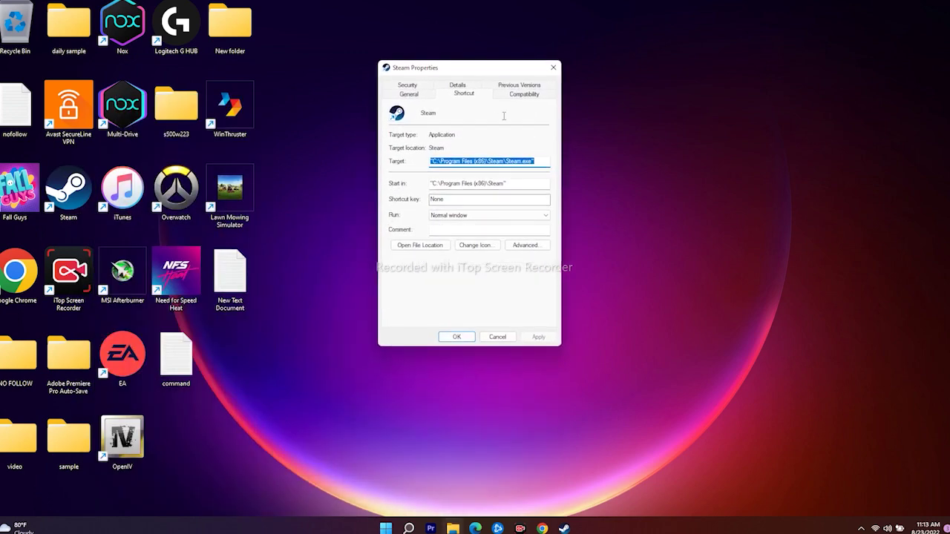
{"action": "left_click", "coordinate": [519, 96]}
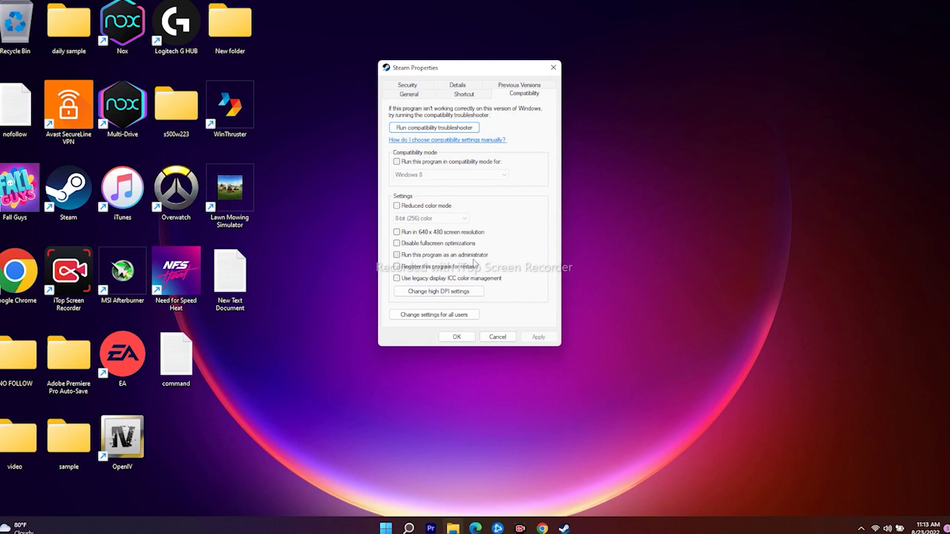
{"action": "left_click", "coordinate": [397, 254]}
{"action": "left_click", "coordinate": [538, 337]}
{"action": "left_click", "coordinate": [457, 336]}
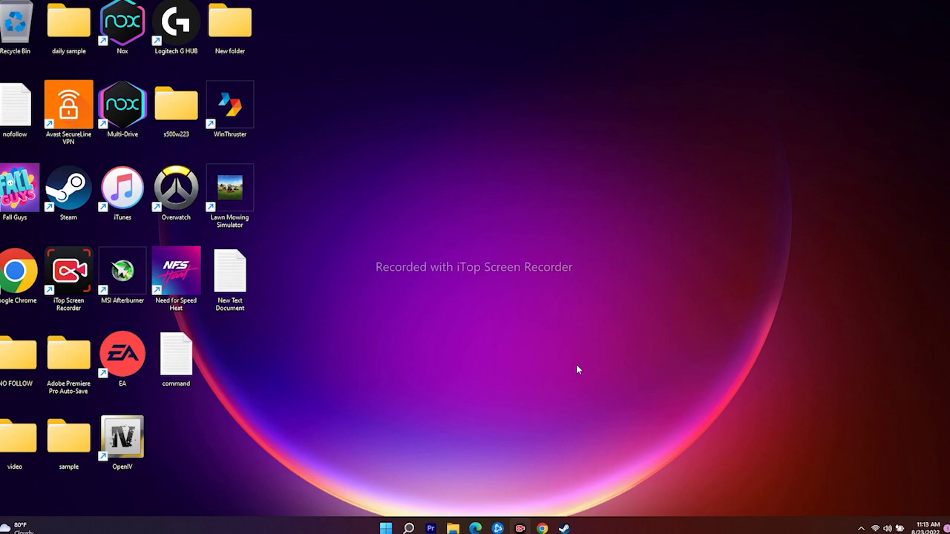
Launch Steam, go to Settings > Downloads, and bring up the Storage Manager.
{"action": "left_click", "coordinate": [564, 527]}
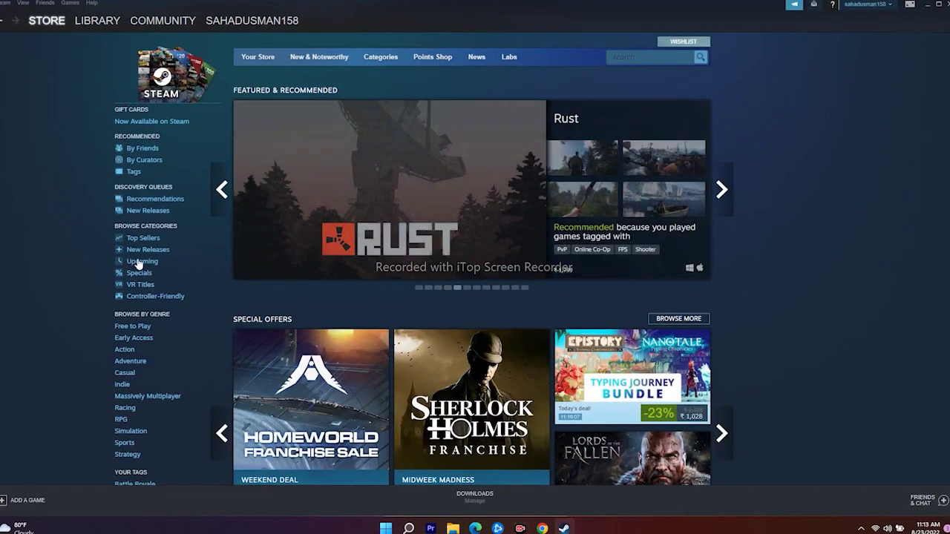
{"action": "left_click", "coordinate": [3, 3]}
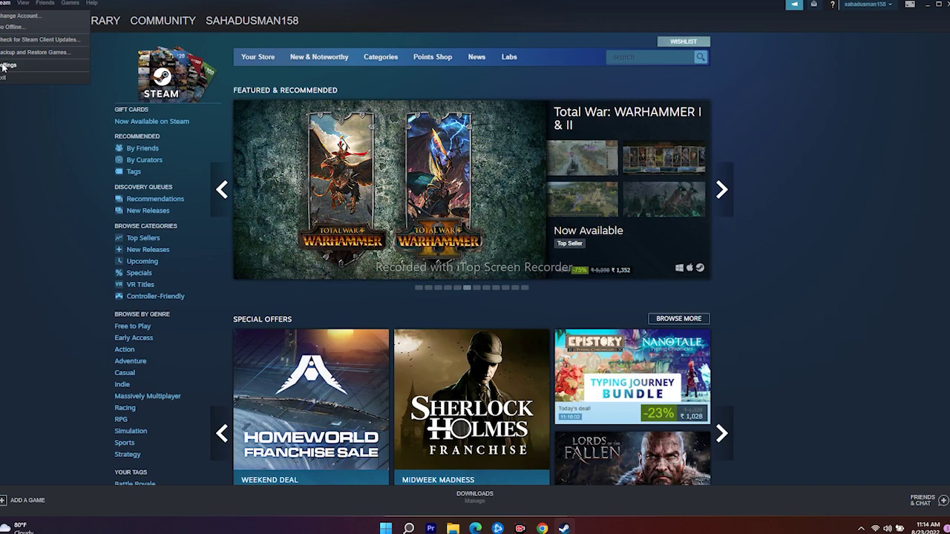
{"action": "left_click", "coordinate": [6, 65]}
{"action": "left_click_drag", "start_coordinate": [565, 248], "coordinate": [359, 88]}
{"action": "left_click", "coordinate": [272, 168]}
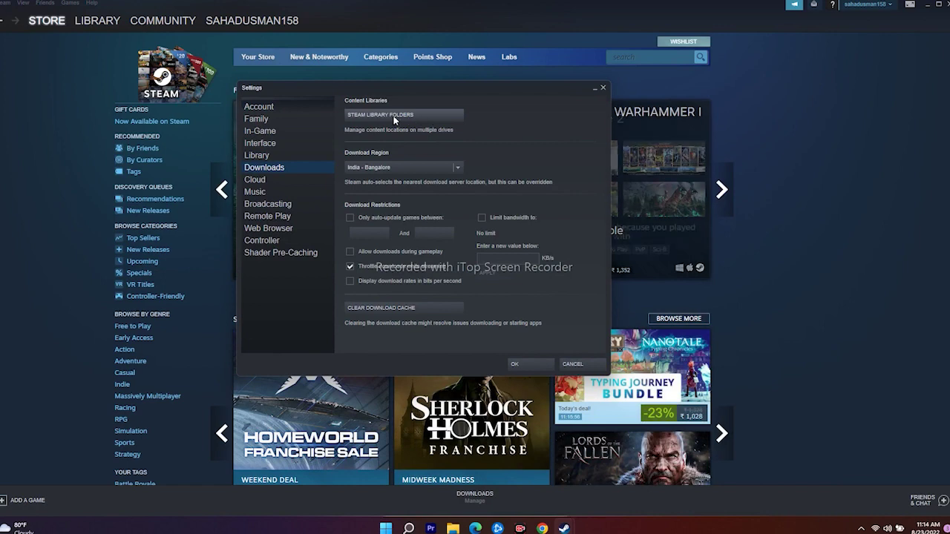
{"action": "left_click", "coordinate": [432, 117]}
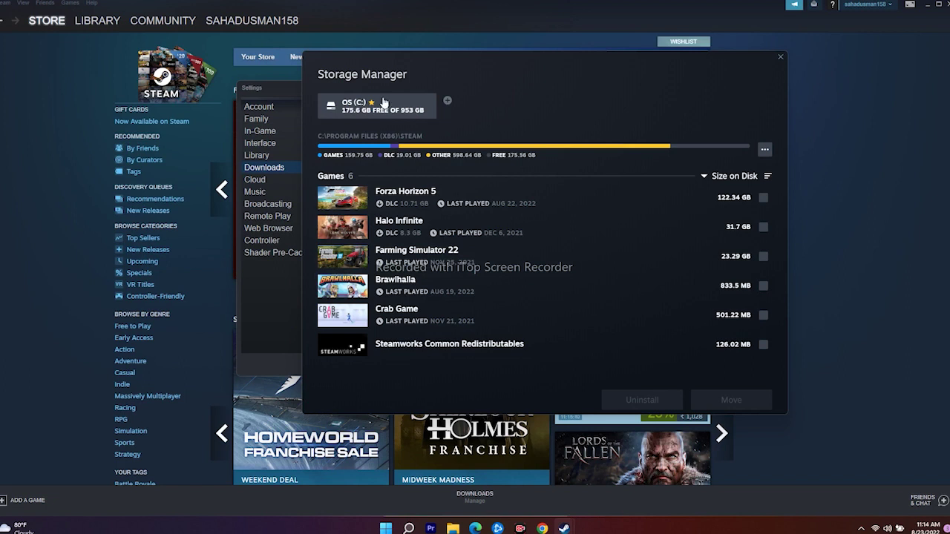
Run Repair Folder on the C:\Program Files (x86)\Steam library folder, then close Storage Manager.
{"action": "left_click", "coordinate": [765, 150]}
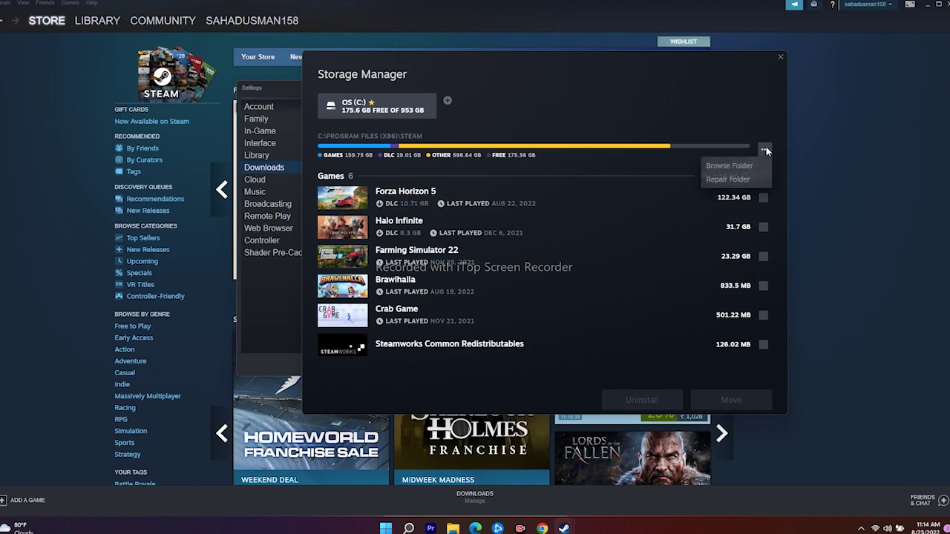
{"action": "left_click", "coordinate": [726, 180]}
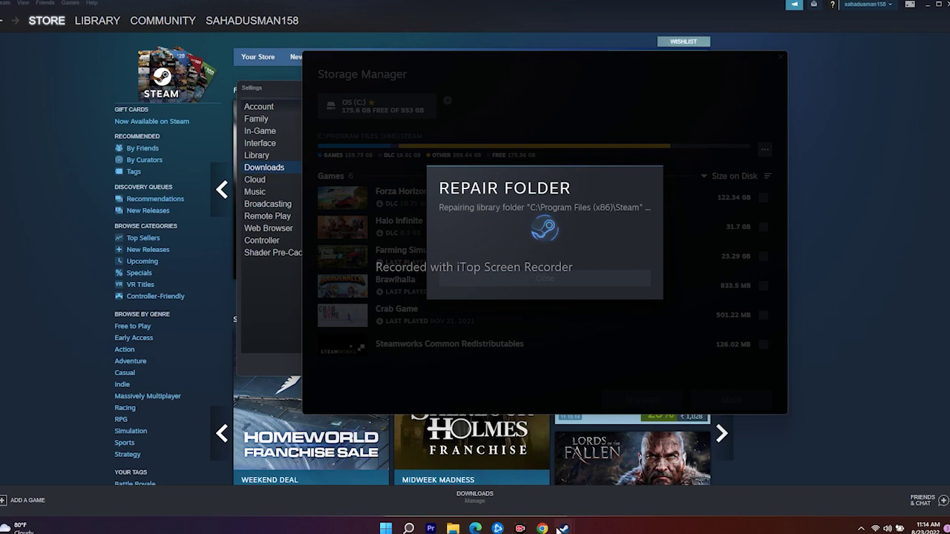
{"action": "mouse_move", "coordinate": [564, 528]}
{"action": "left_click", "coordinate": [684, 441]}
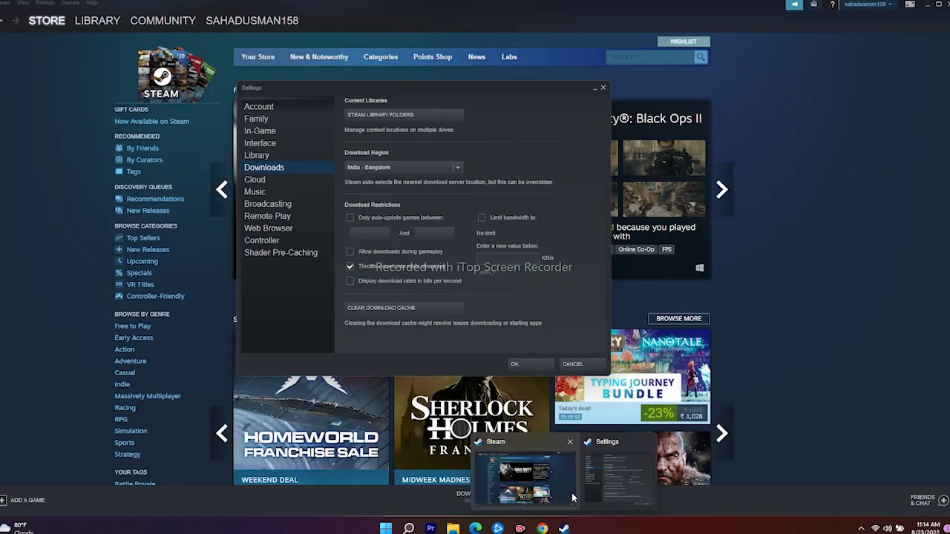
Close the Steam Settings window to return to the store front page.
{"action": "left_click", "coordinate": [602, 88]}
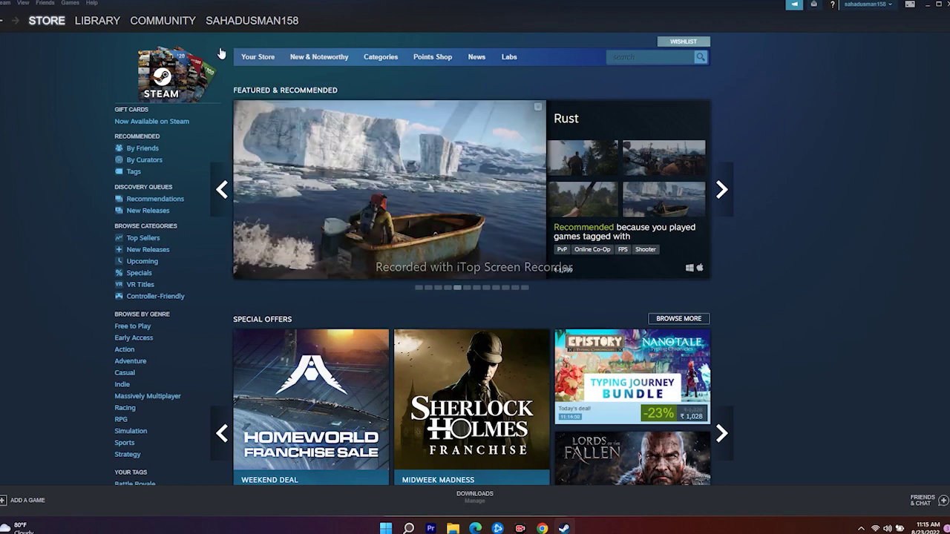
{"action": "left_click", "coordinate": [4, 3]}
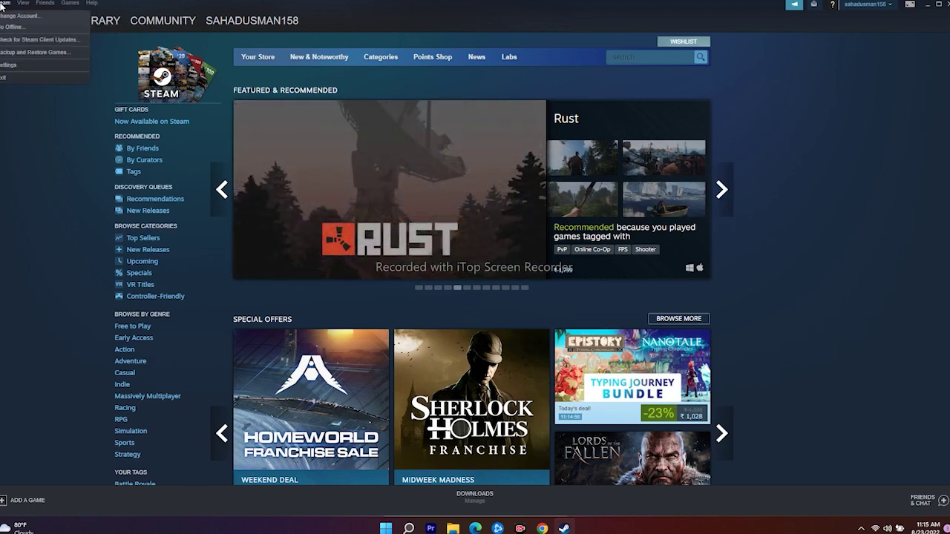
Try adding a new Steam library folder at another location, then cancel the picker and Storage Manager.
{"action": "left_click", "coordinate": [14, 65]}
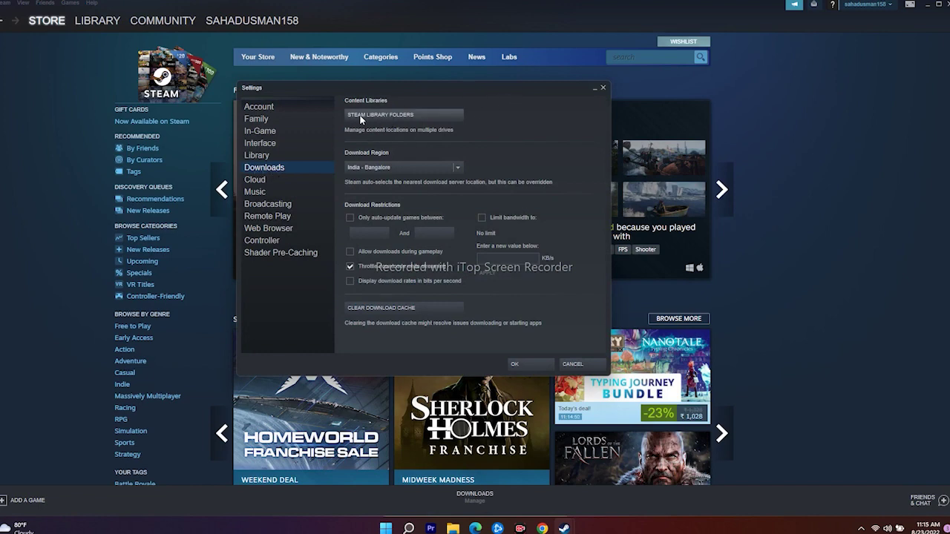
{"action": "left_click", "coordinate": [404, 116]}
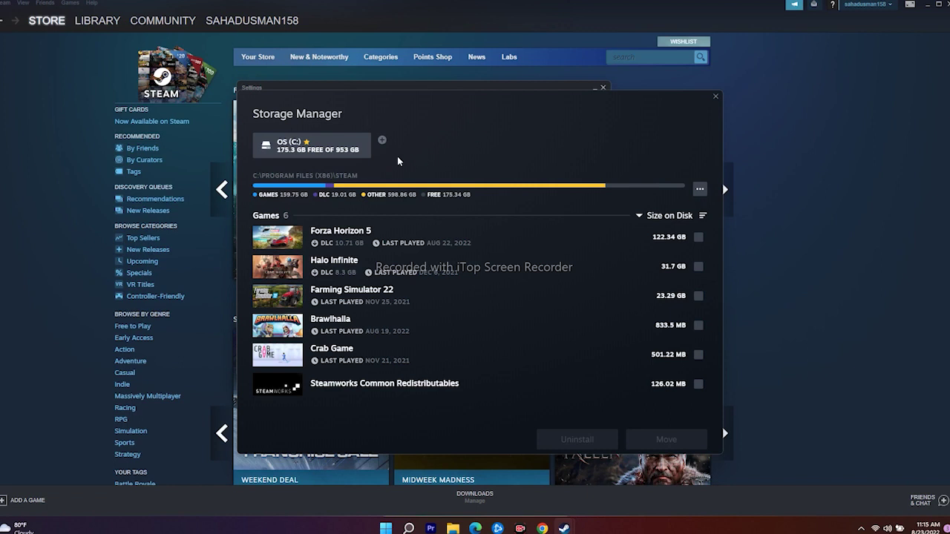
{"action": "left_click", "coordinate": [383, 142]}
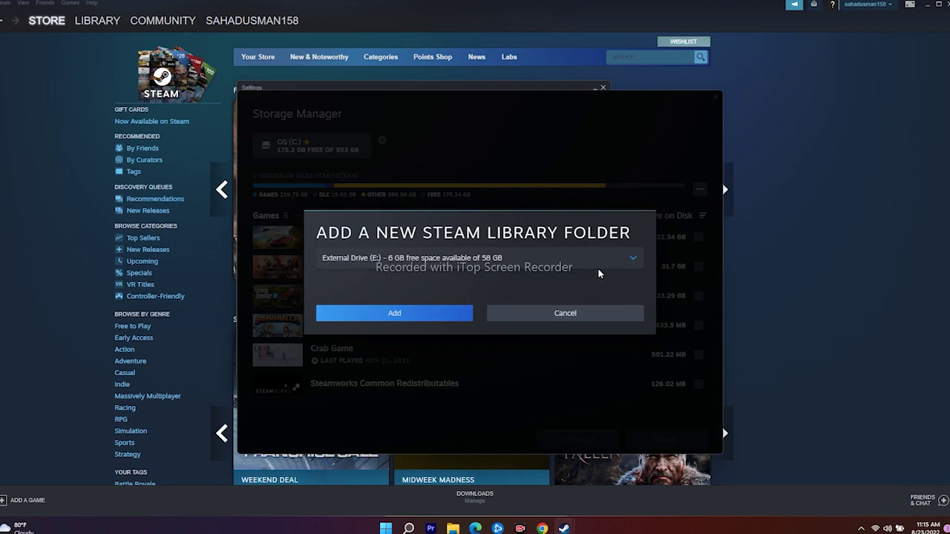
{"action": "left_click", "coordinate": [619, 261]}
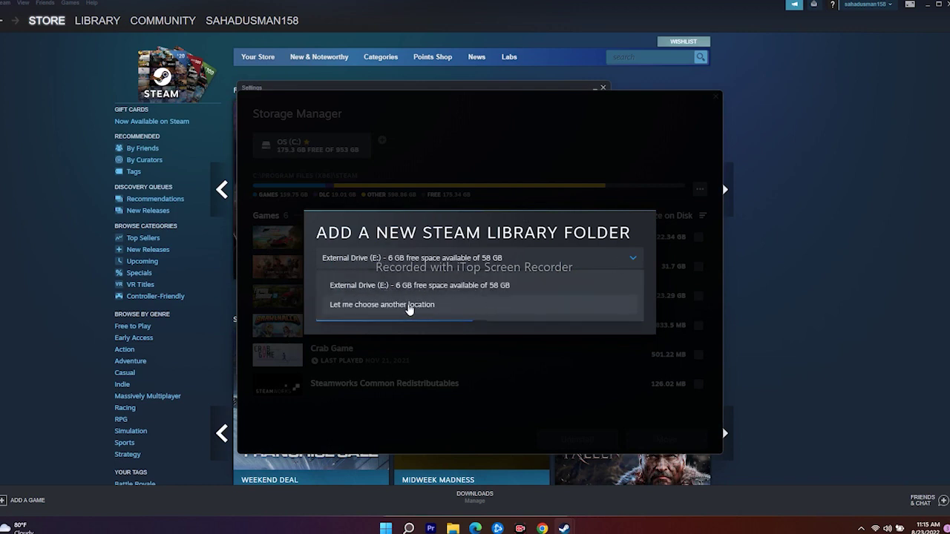
{"action": "left_click", "coordinate": [448, 309]}
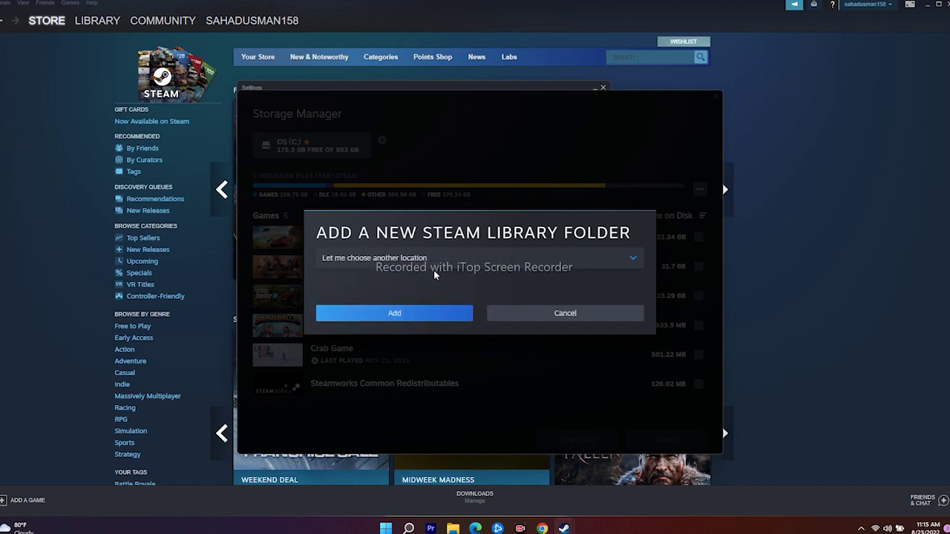
{"action": "left_click", "coordinate": [415, 314]}
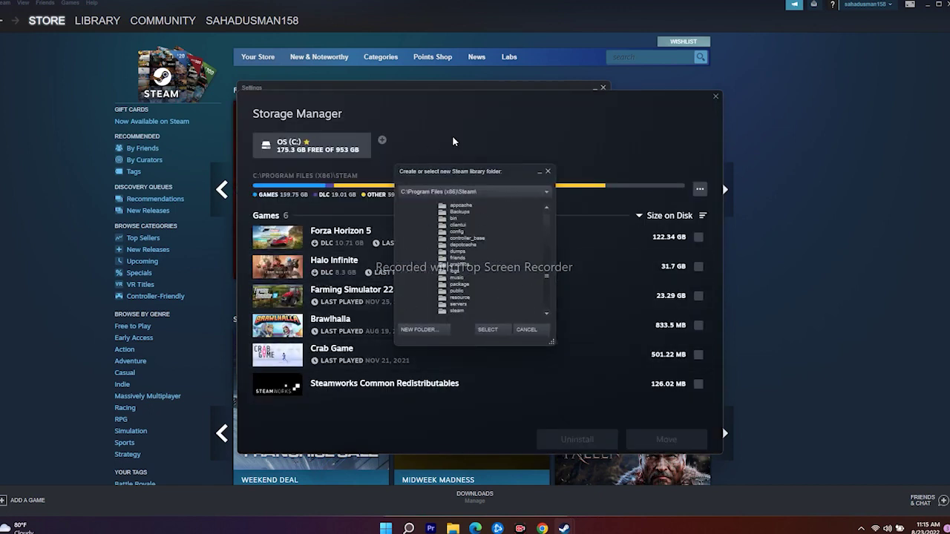
{"action": "left_click", "coordinate": [549, 173]}
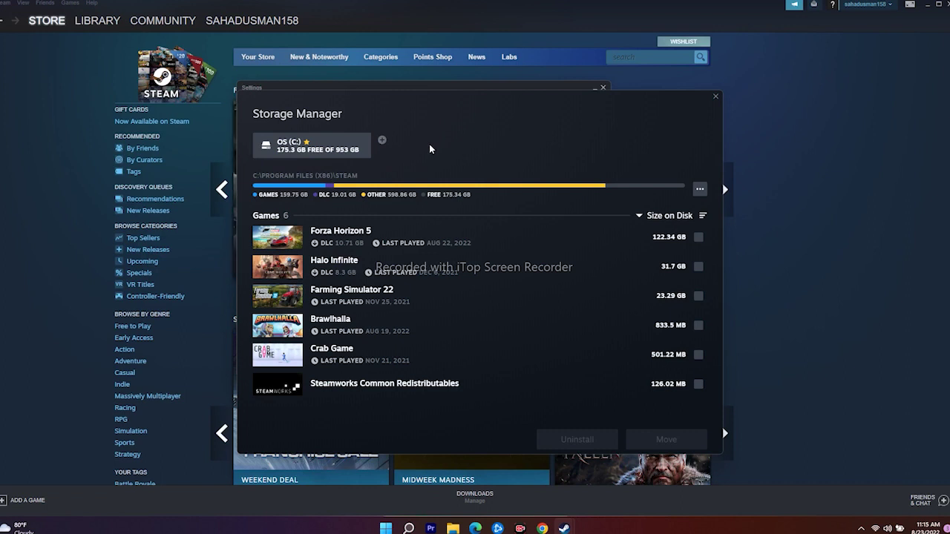
{"action": "left_click", "coordinate": [716, 97]}
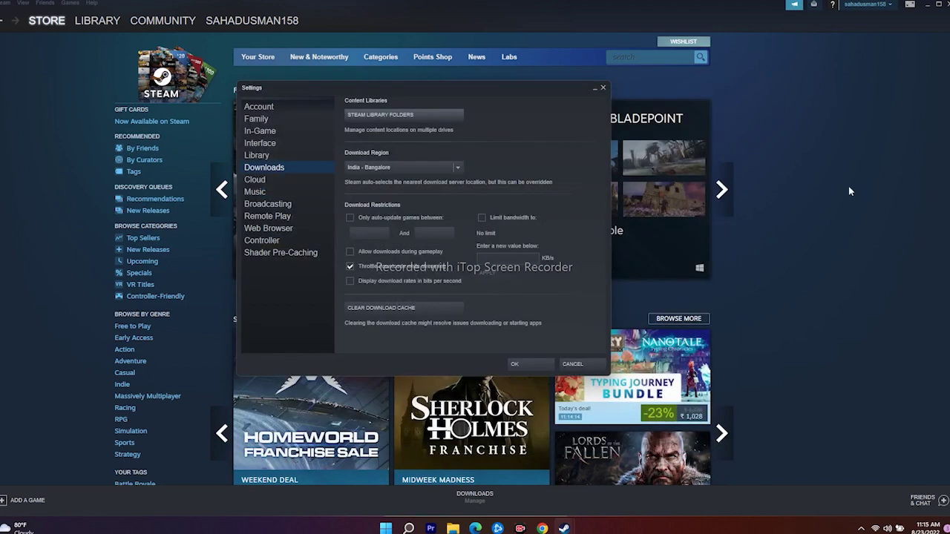
Close Settings, reopen and close it again, then minimize Steam to the desktop.
{"action": "left_click", "coordinate": [602, 87]}
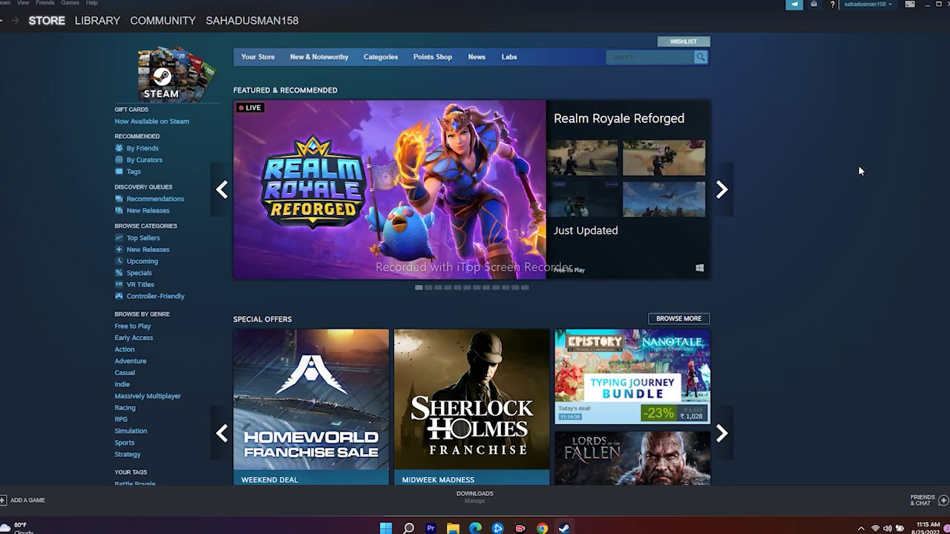
{"action": "left_click", "coordinate": [5, 3]}
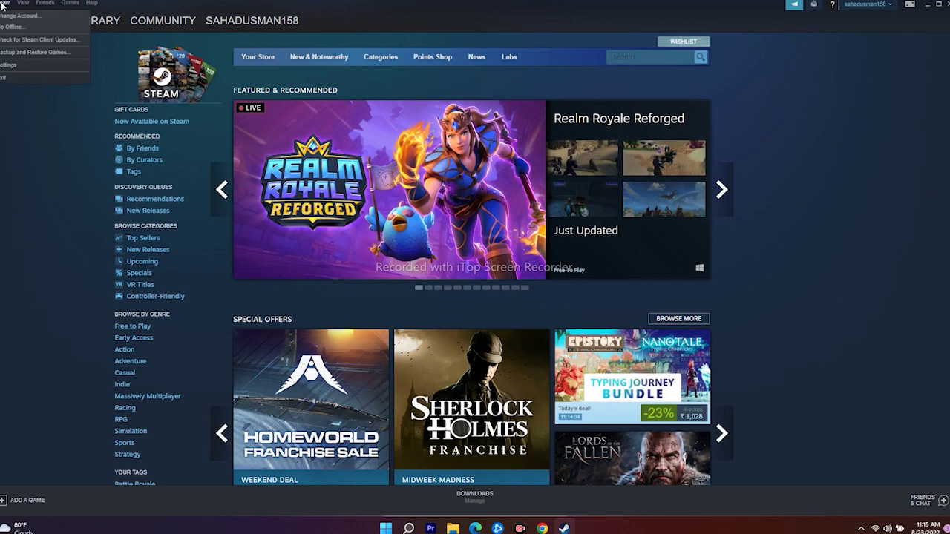
{"action": "left_click", "coordinate": [10, 66]}
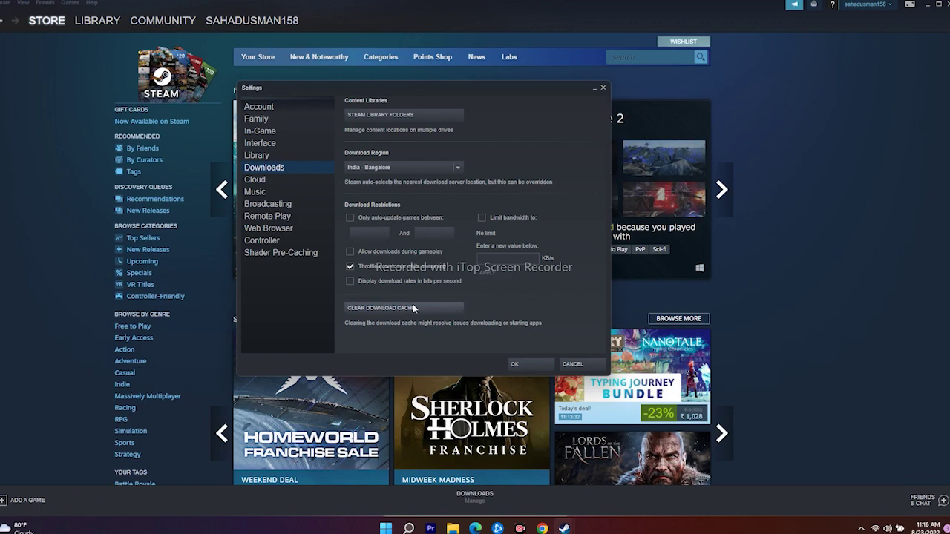
{"action": "left_click", "coordinate": [603, 88]}
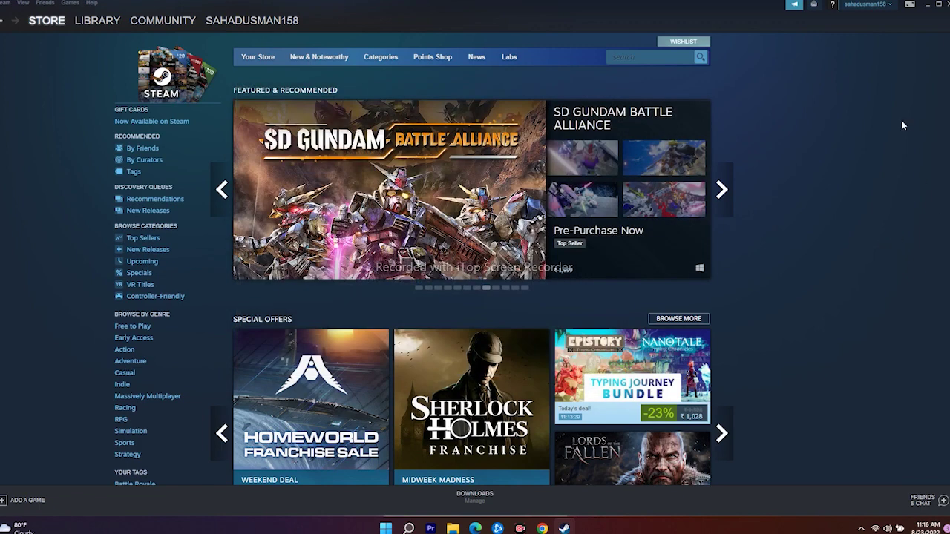
{"action": "left_click", "coordinate": [928, 7]}
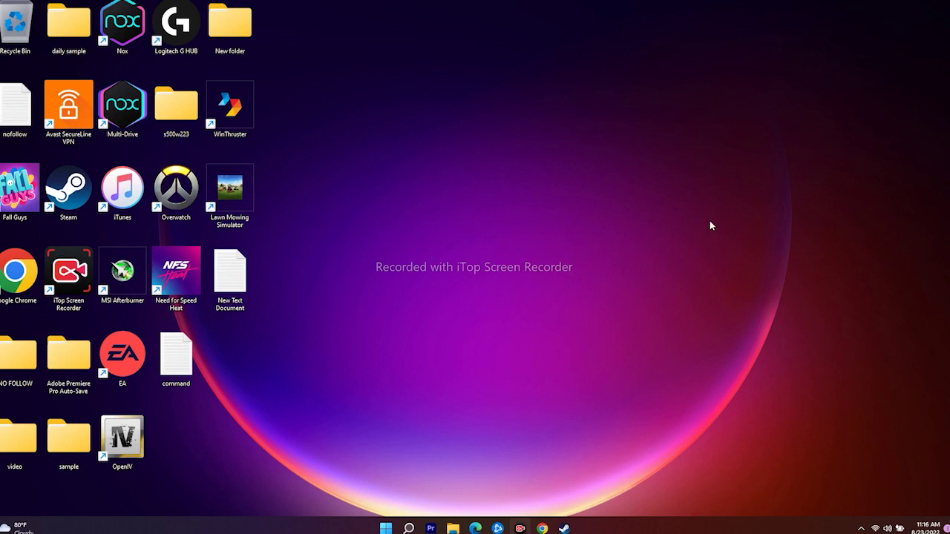
Restart the PC from the Start menu's power options.
{"action": "left_click", "coordinate": [385, 528]}
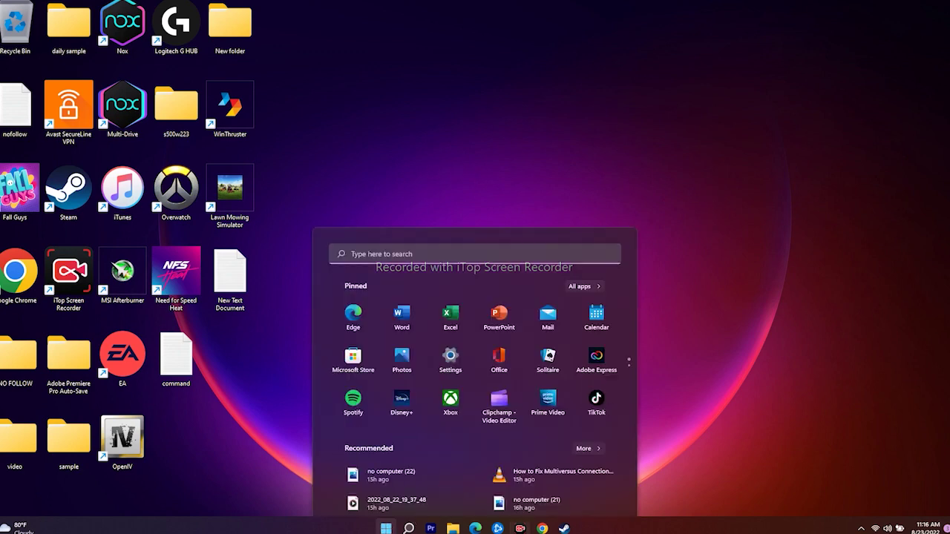
{"action": "left_click", "coordinate": [600, 493]}
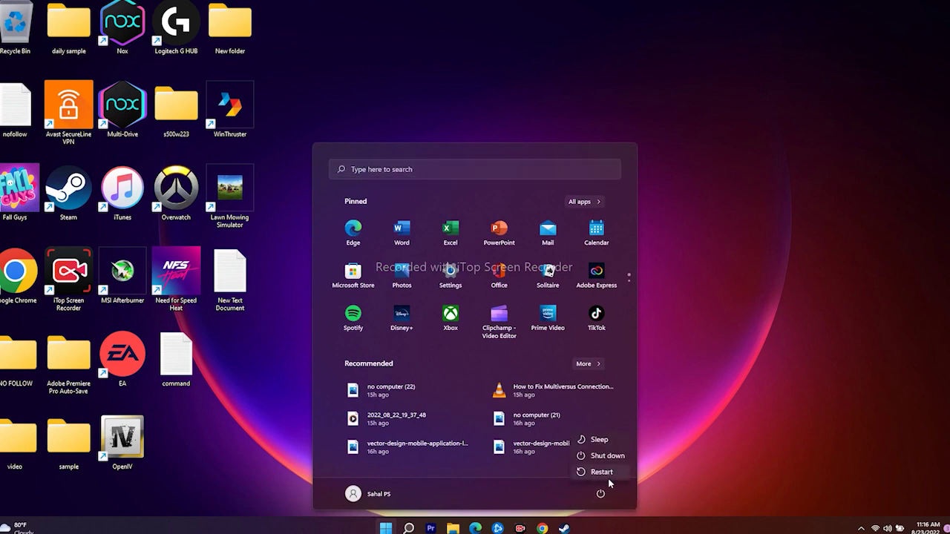
{"action": "left_click", "coordinate": [724, 396]}
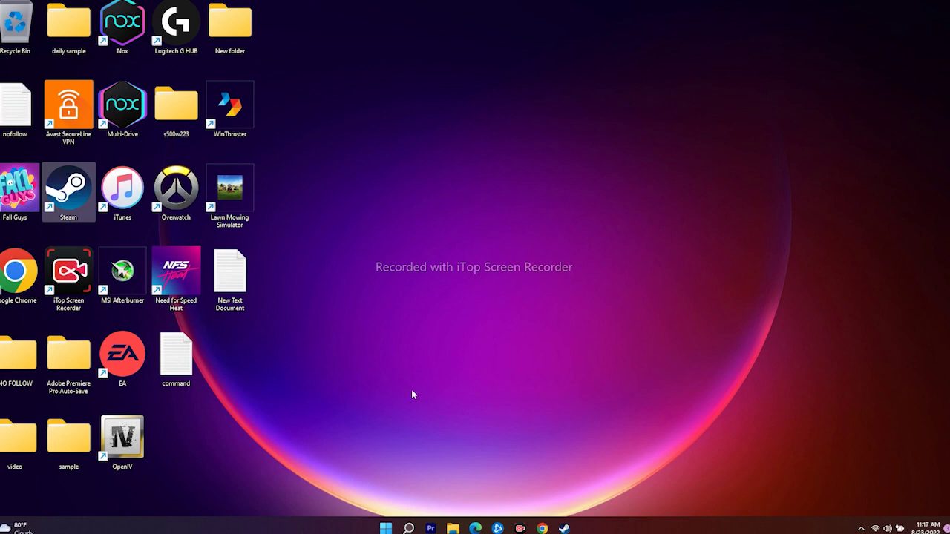
Auto-search for an NVIDIA GeForce RTX 2080 Max-Q driver update in Device Manager, then close it.
{"action": "right_click", "coordinate": [386, 528]}
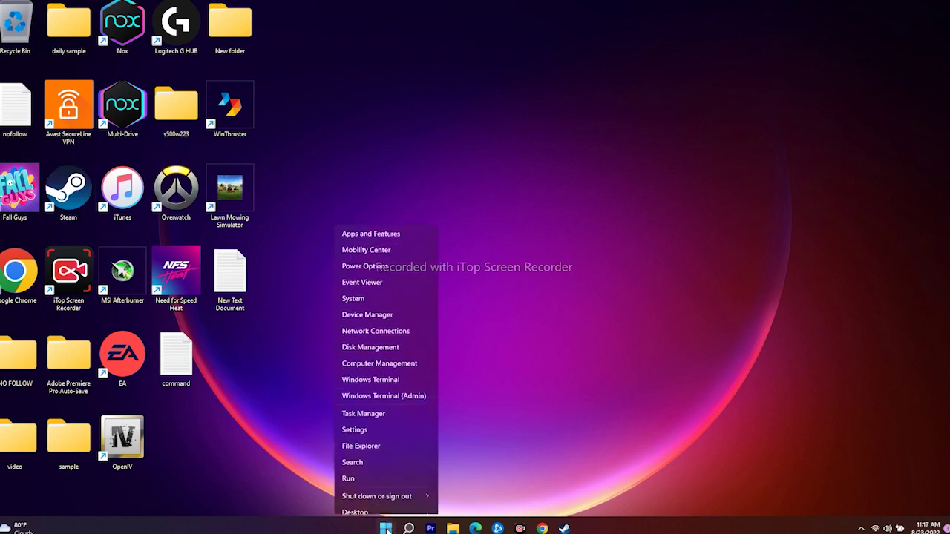
{"action": "left_click", "coordinate": [379, 314]}
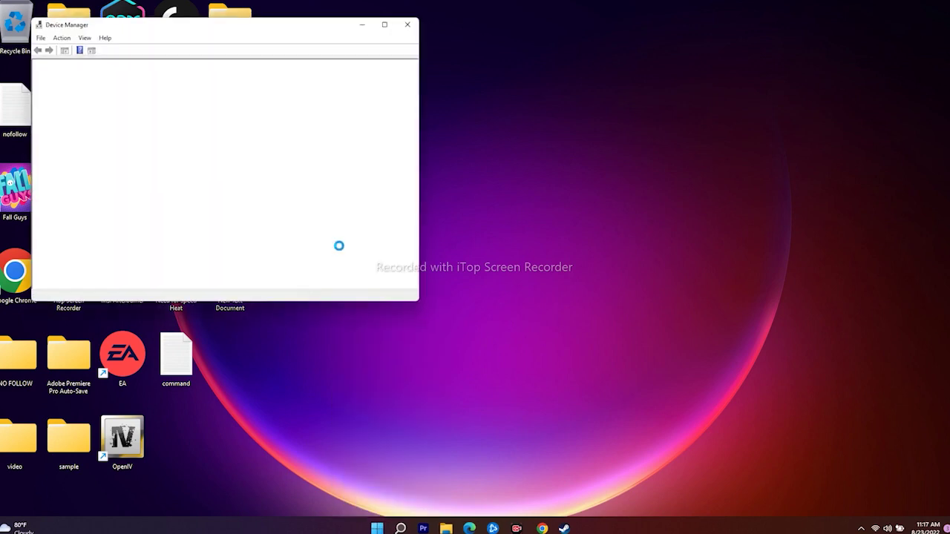
{"action": "left_click", "coordinate": [44, 118]}
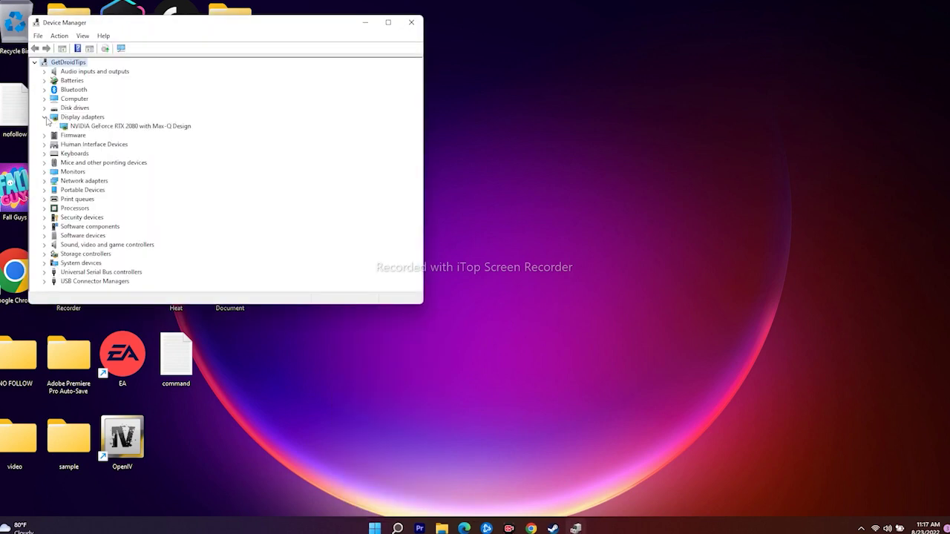
{"action": "right_click", "coordinate": [136, 130]}
{"action": "left_click", "coordinate": [159, 136]}
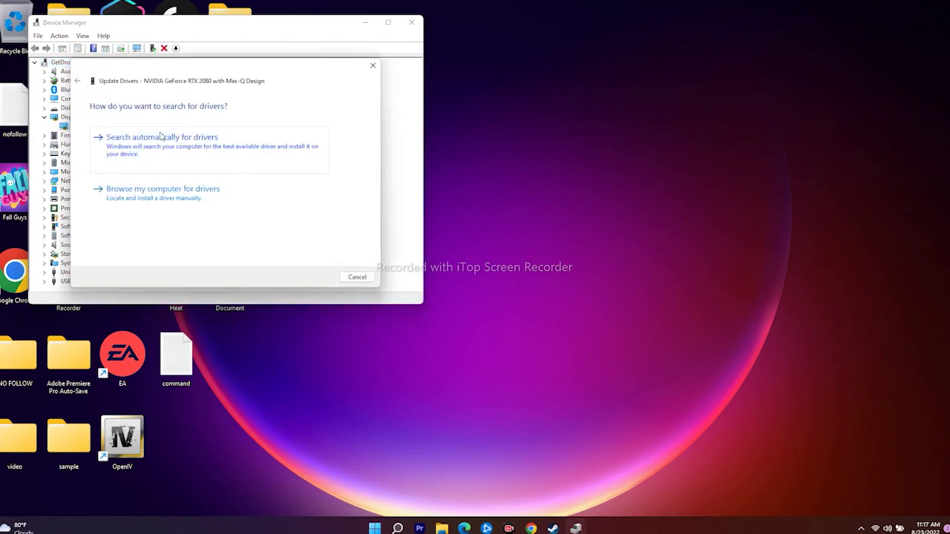
{"action": "left_click", "coordinate": [124, 147]}
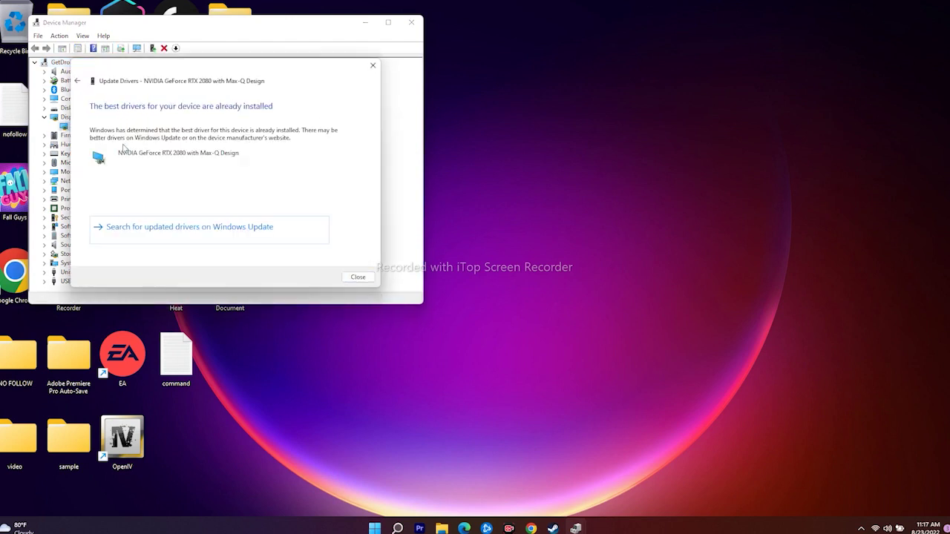
{"action": "left_click", "coordinate": [374, 66]}
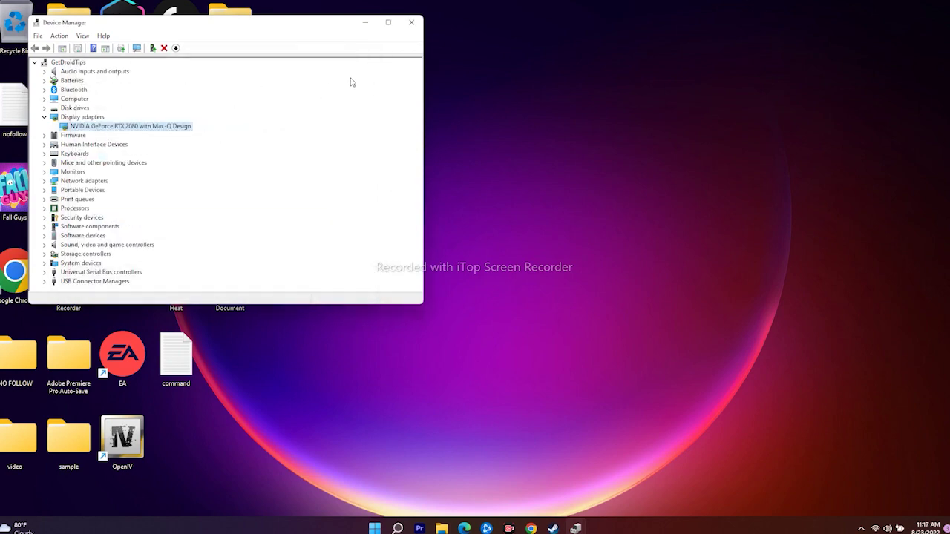
{"action": "left_click", "coordinate": [418, 30]}
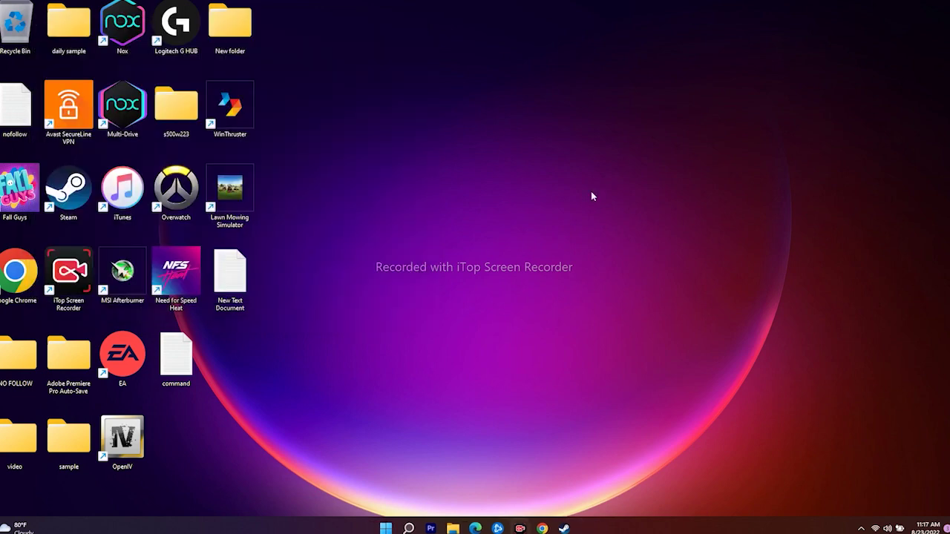
Launch Command Prompt as administrator, start 'sfc /scannow', then bring the Steam window back.
{"action": "left_click", "coordinate": [408, 529]}
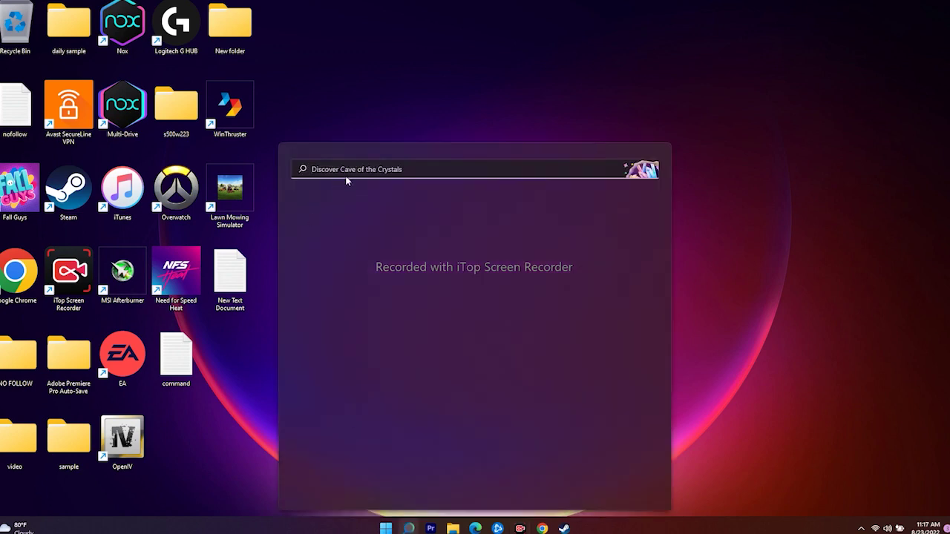
{"action": "type", "text": "comm"}
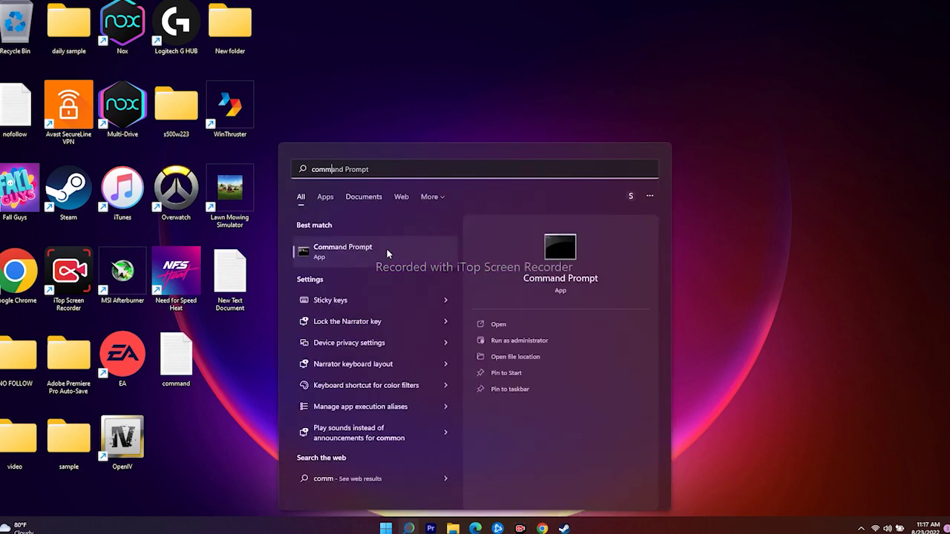
{"action": "left_click", "coordinate": [525, 341]}
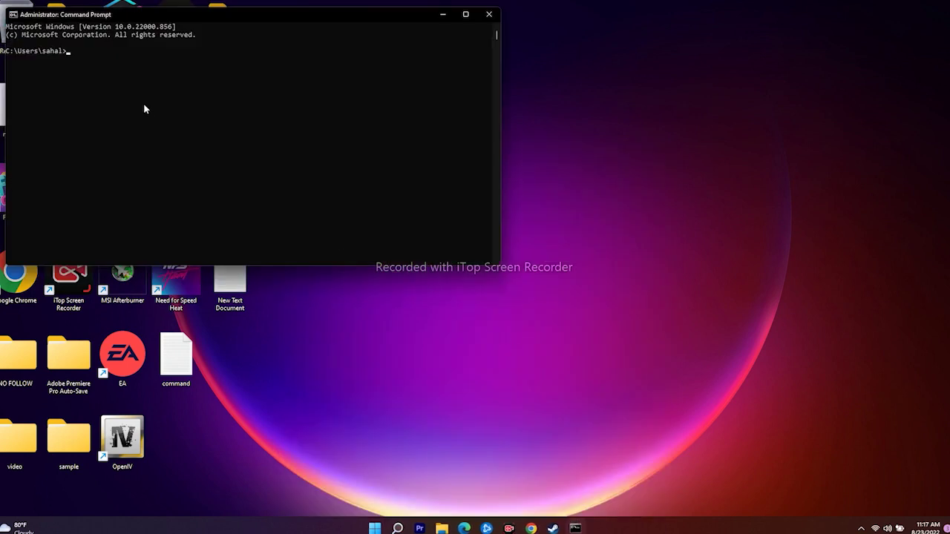
{"action": "type", "text": "sfc /scannow"}
{"action": "key", "text": "Return"}
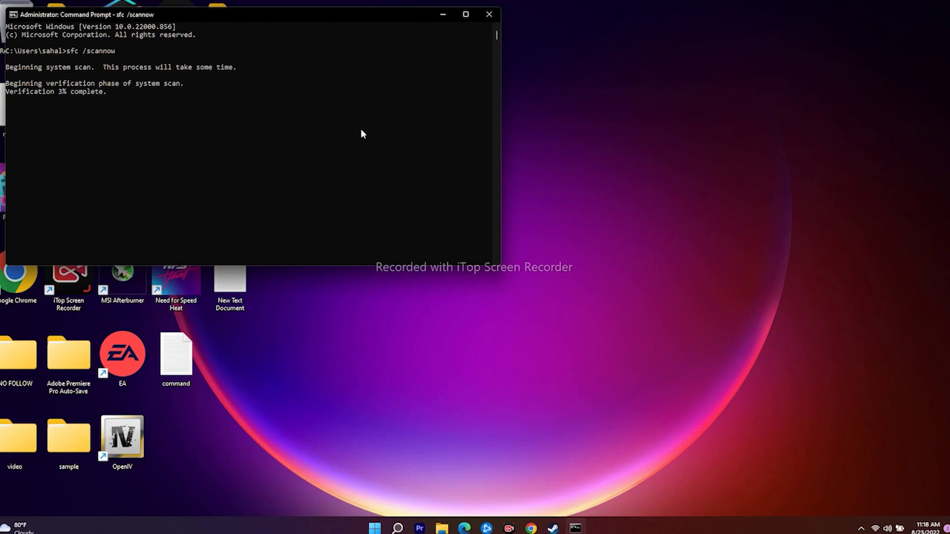
{"action": "left_click", "coordinate": [552, 528]}
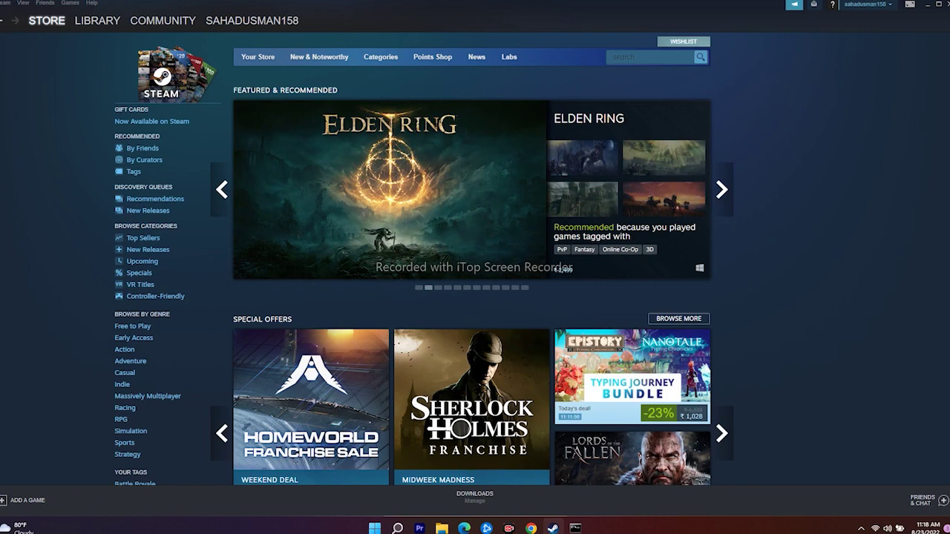